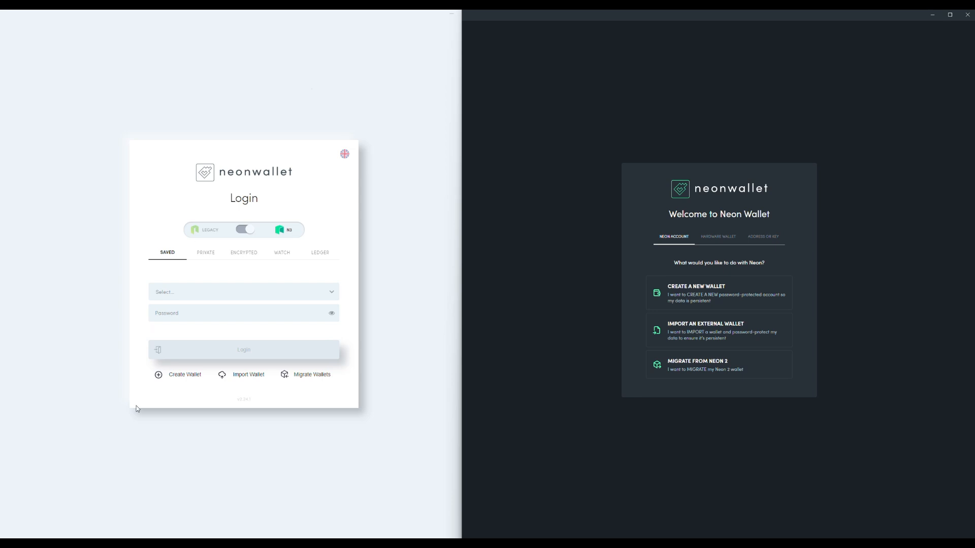
Step: Check the saved NEON 2 accounts and export them to a migration file in the Documents > COZ > MigrationDemo folder
click(214, 292)
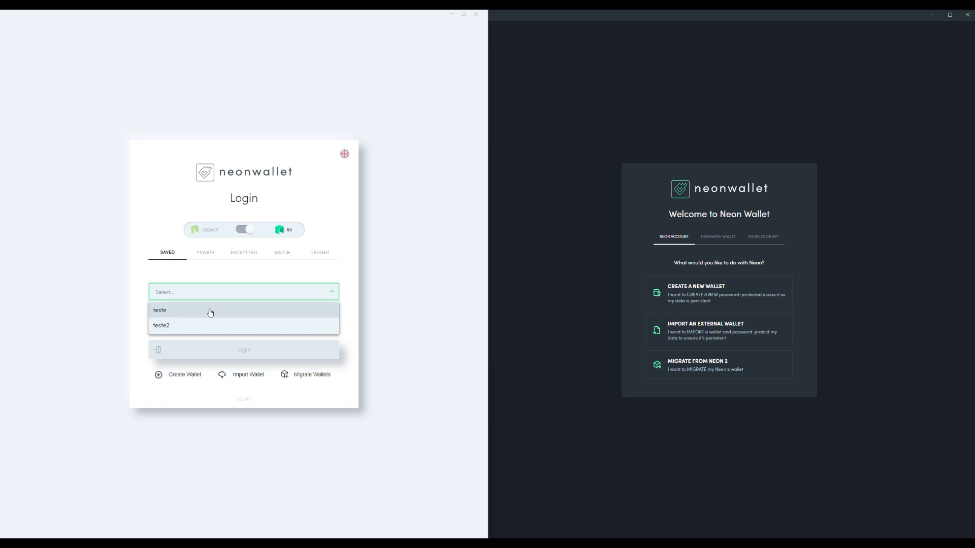
click(342, 269)
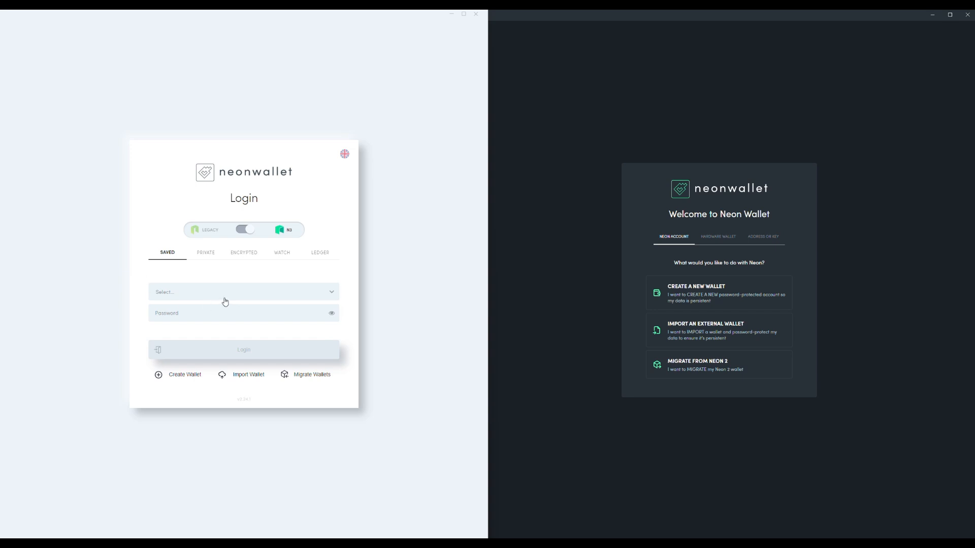
click(308, 376)
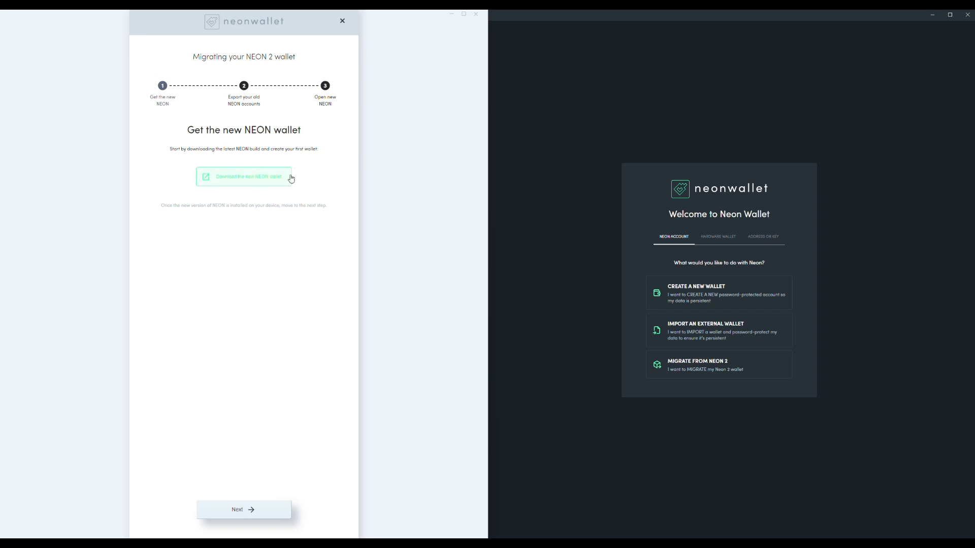
click(244, 514)
click(270, 194)
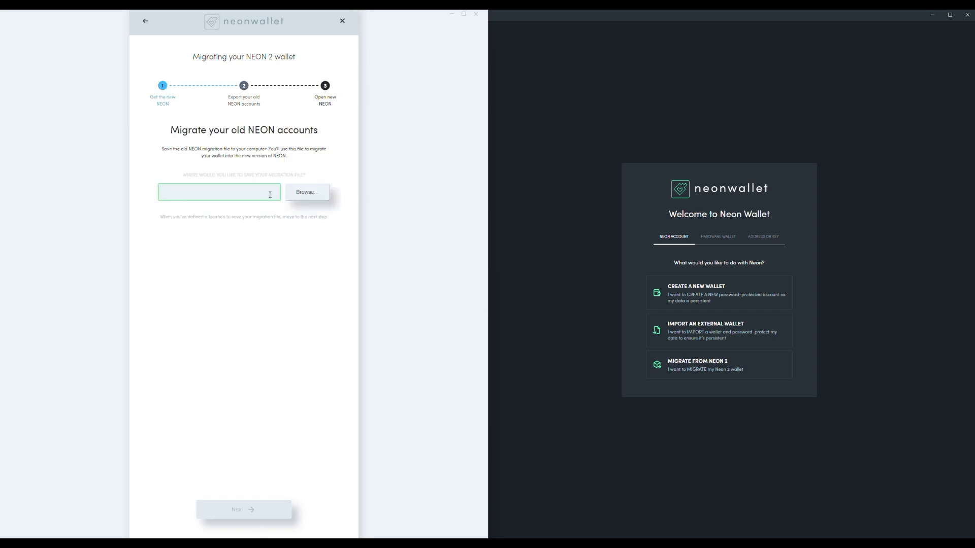
click(306, 194)
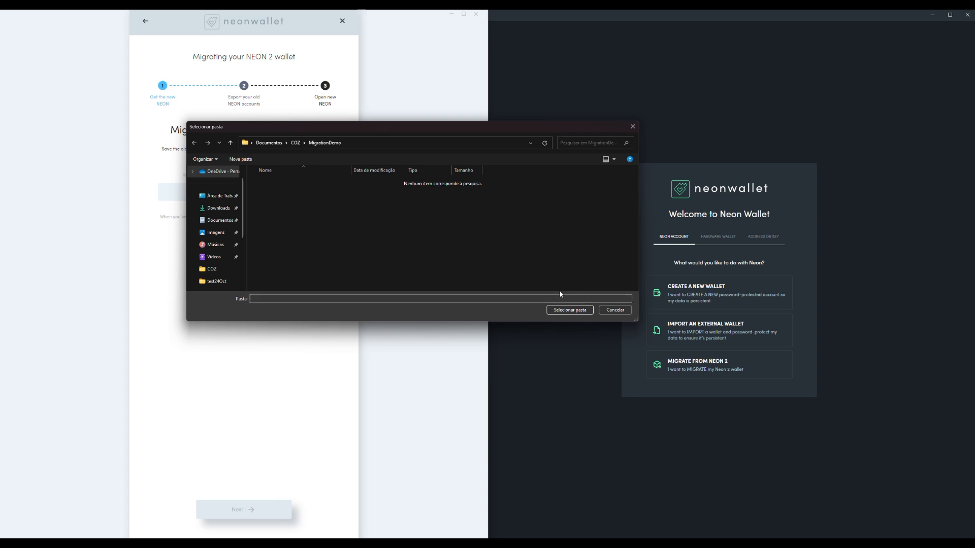
click(569, 310)
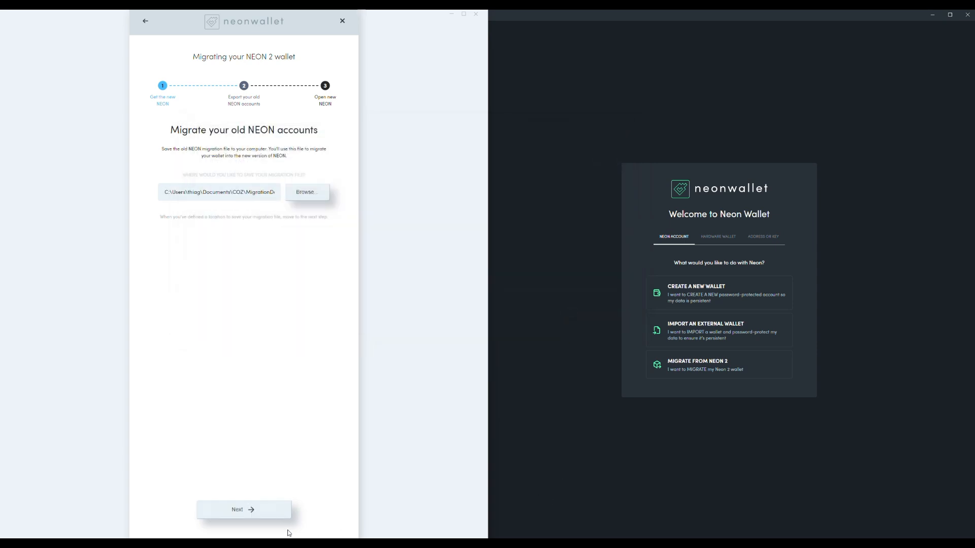
click(262, 509)
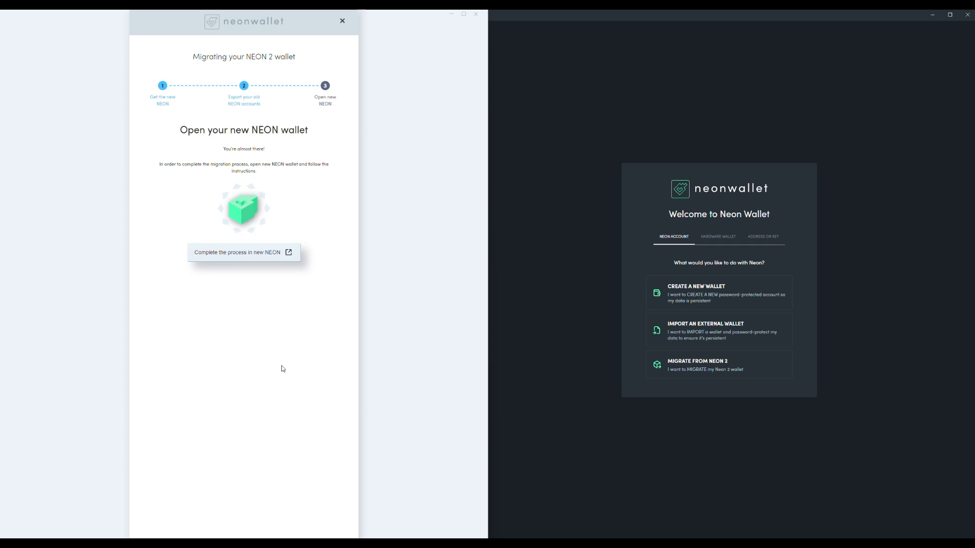
Step: Switch to File Explorer and inspect the exported NEON2-wallets-backup JSON file's full name in the MigrationDemo folder
mouse_move(460, 533)
drag(0, 219, 257, 45)
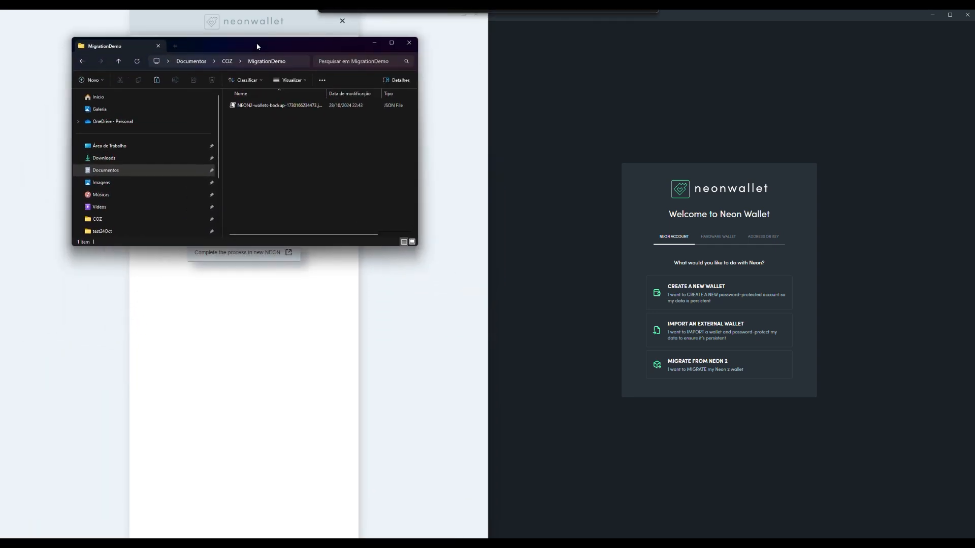
drag(417, 245, 772, 454)
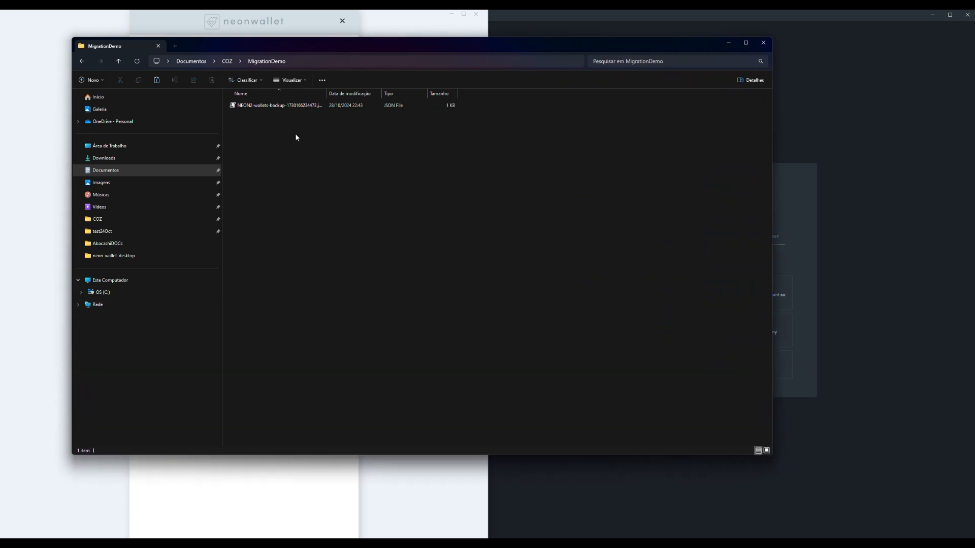
click(269, 105)
drag(329, 94, 361, 94)
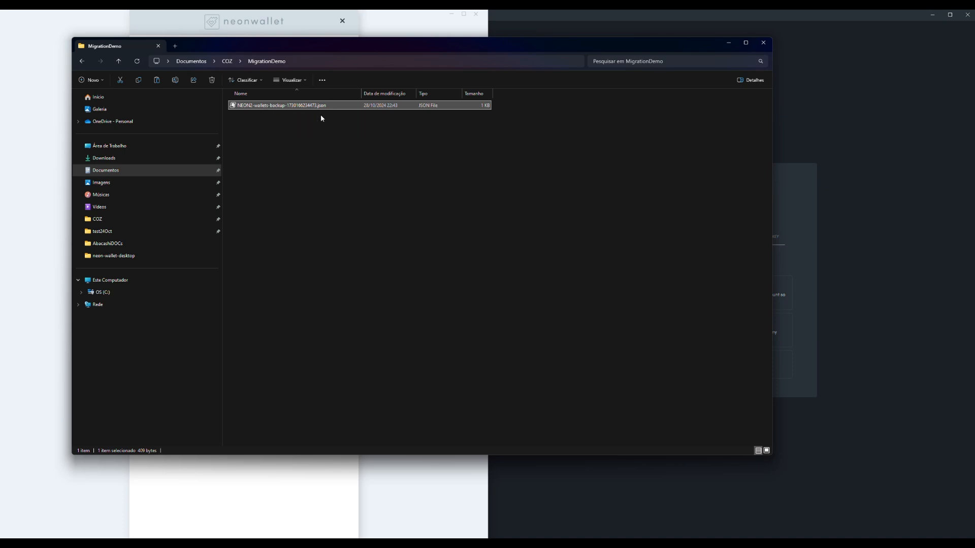
drag(703, 46, 284, 538)
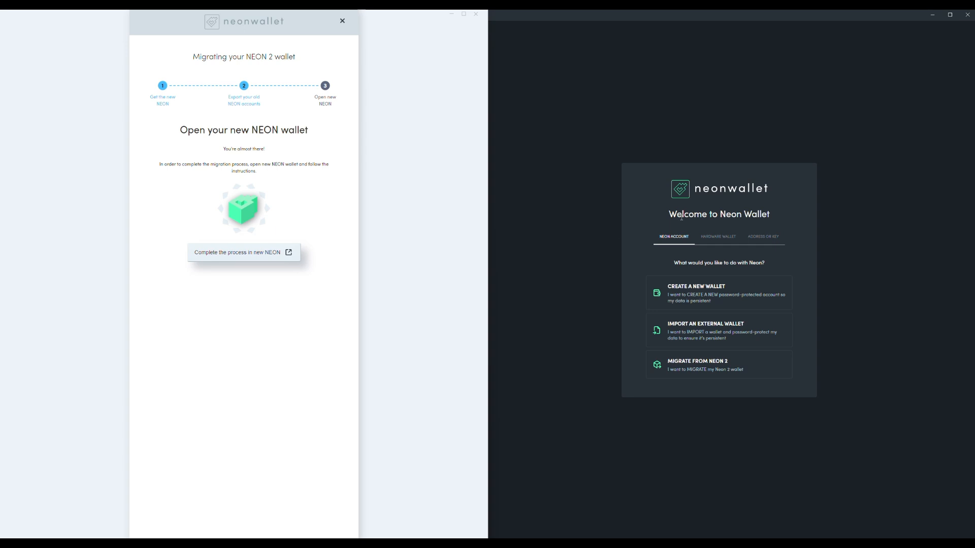
Step: In the new Neon Wallet, review the hardware wallet and address-or-key login options, and return to the Neon account options
click(606, 213)
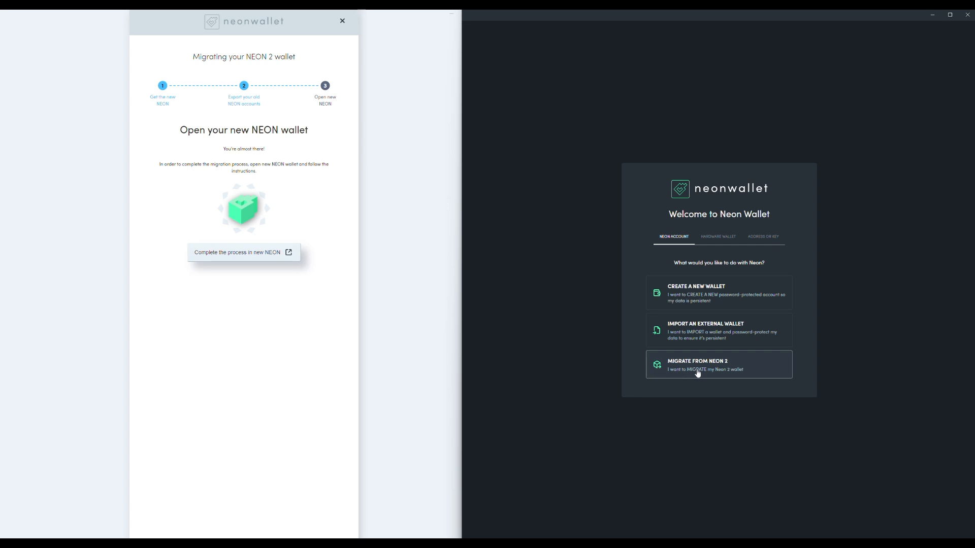
click(713, 240)
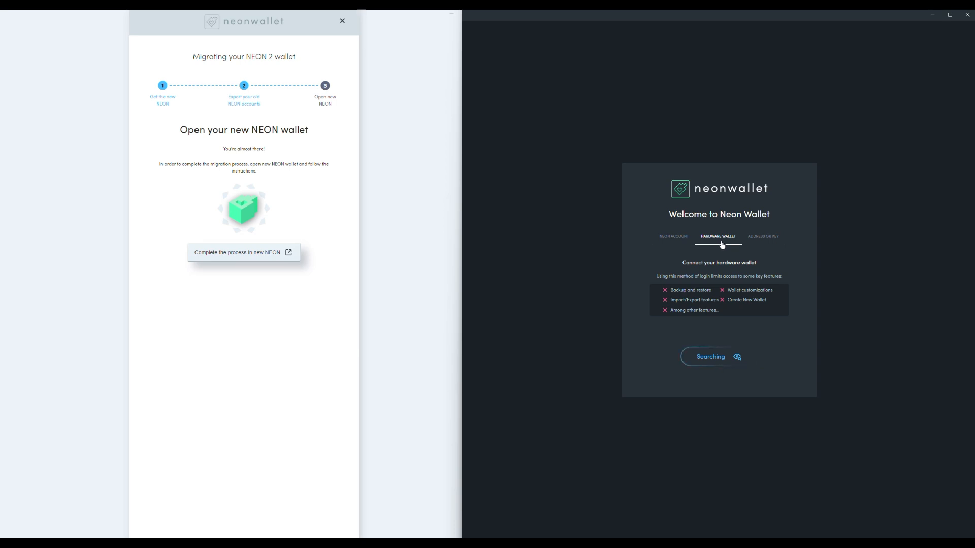
click(758, 241)
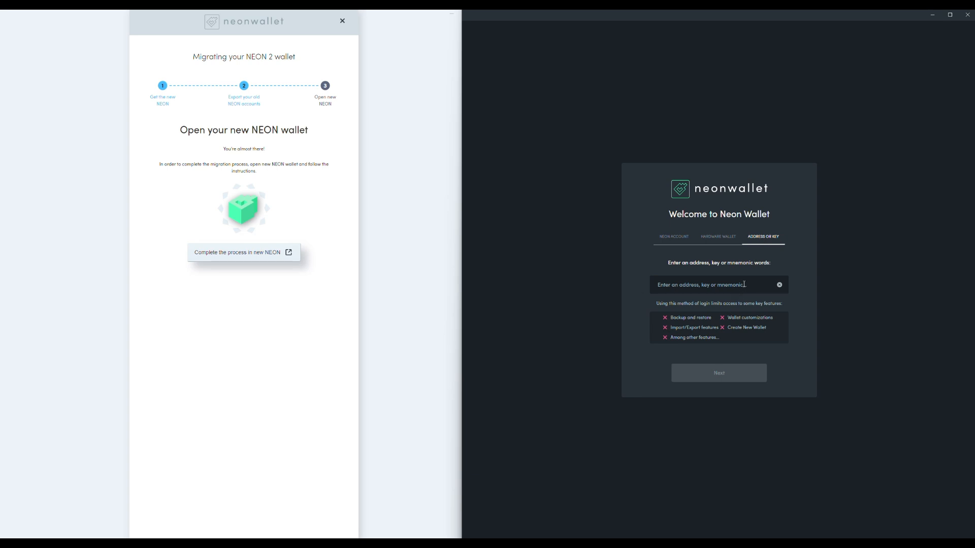
click(681, 239)
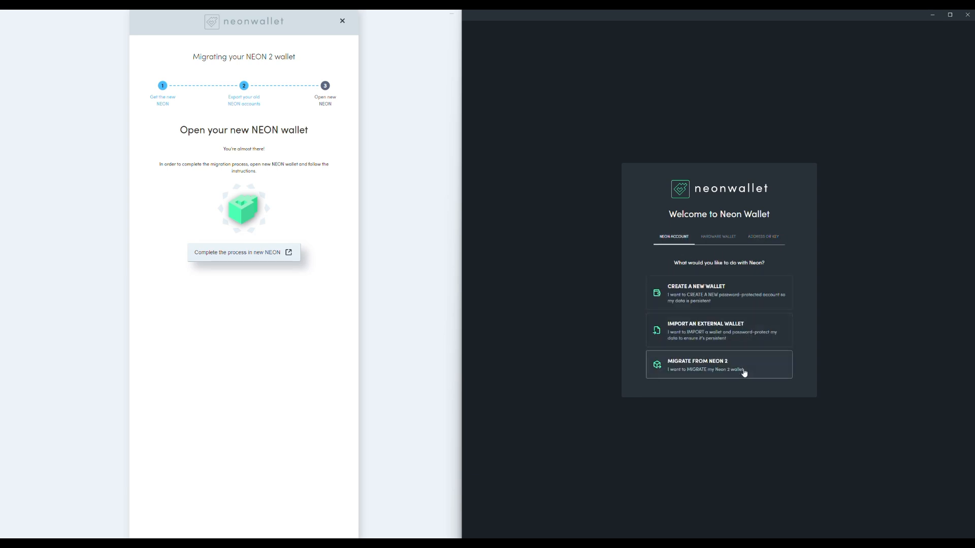
Step: Start a migration from Neon 2, and create and confirm the password that secures the new wallet
click(712, 366)
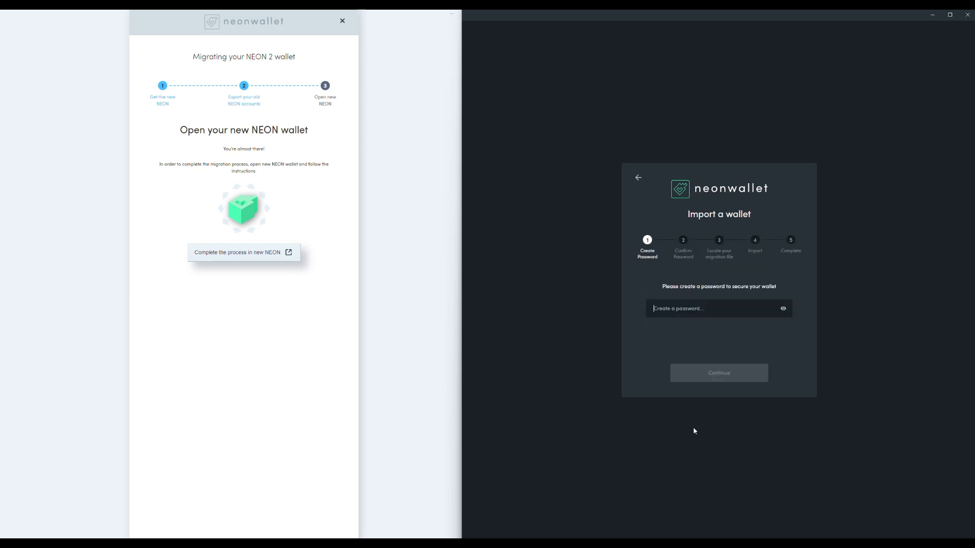
text(a••)
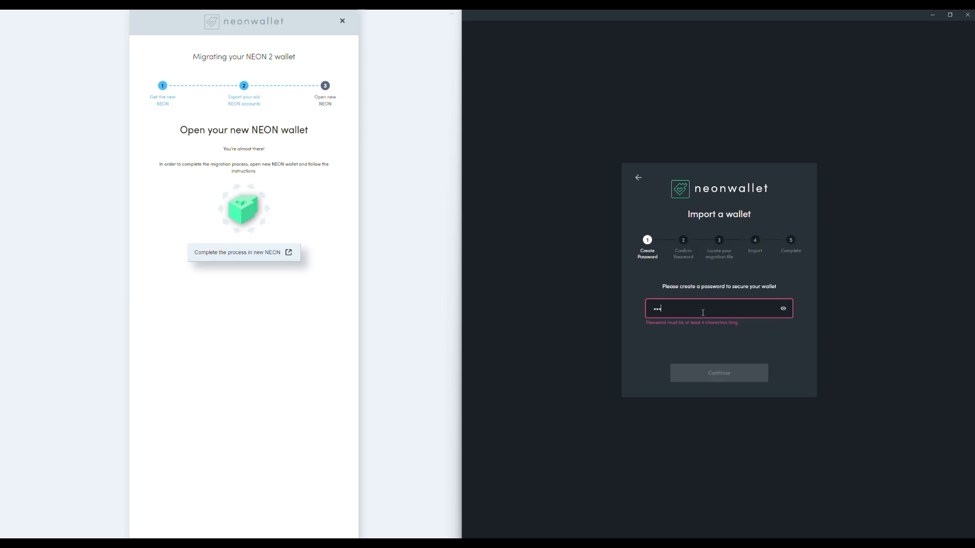
text(••)
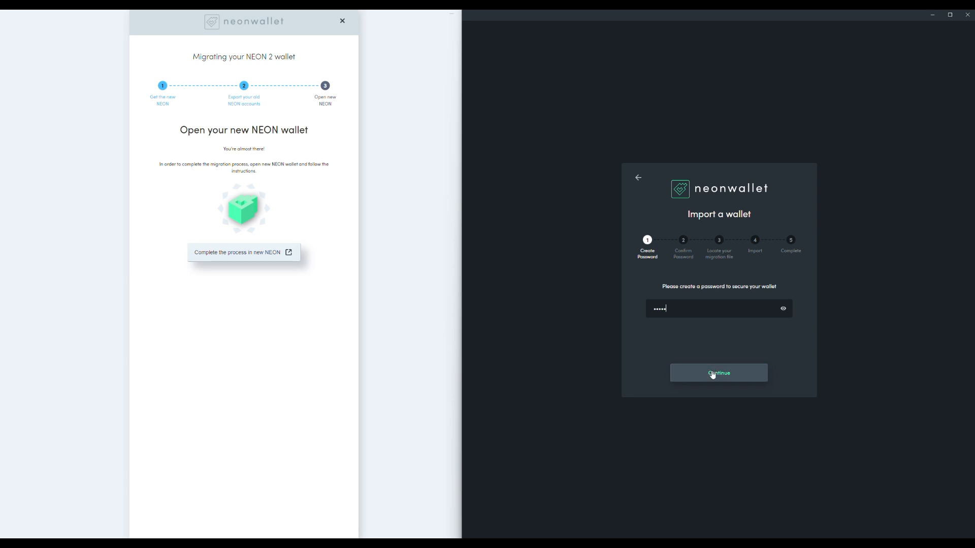
click(721, 369)
click(722, 312)
text(•••••)
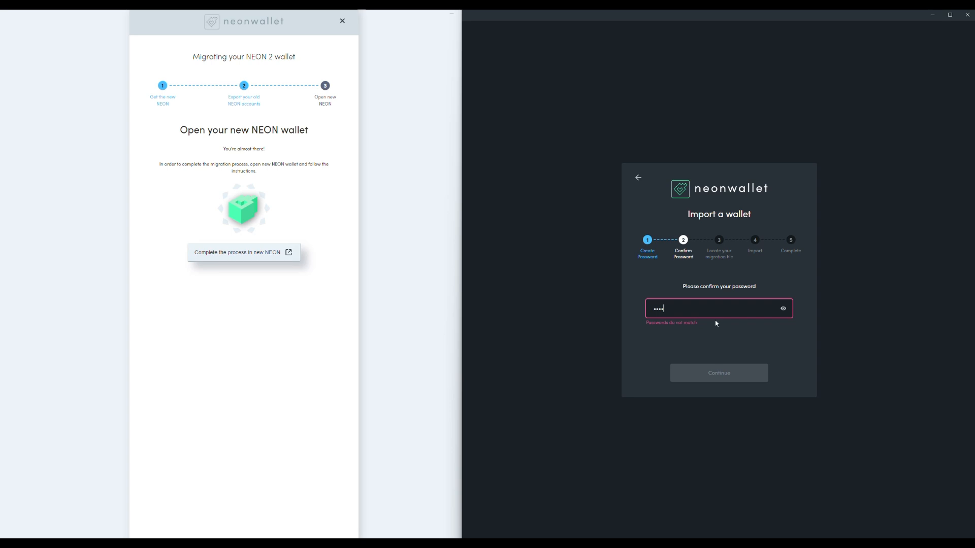
click(714, 372)
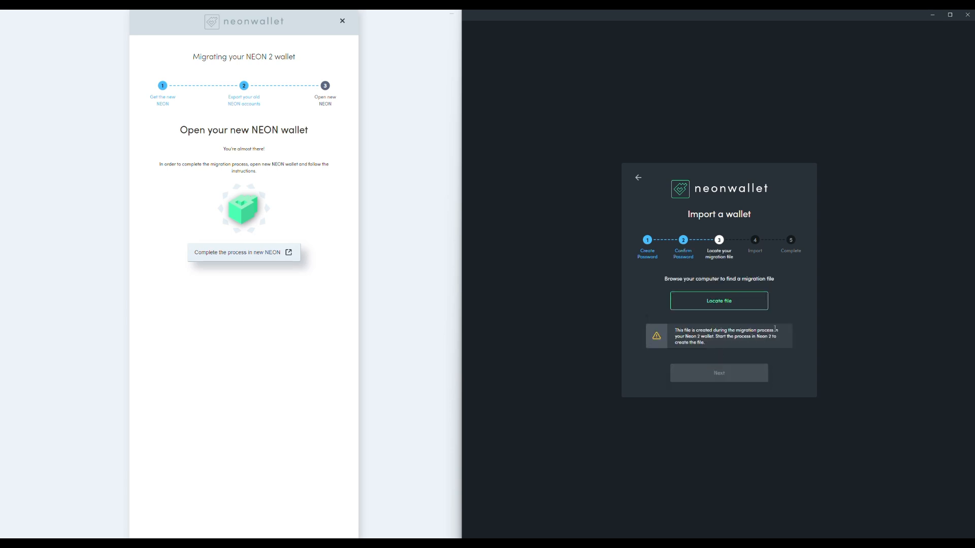
Step: Load the NEON2-wallets-backup JSON file from the MigrationDemo folder as the migration file and continue to account selection
click(744, 308)
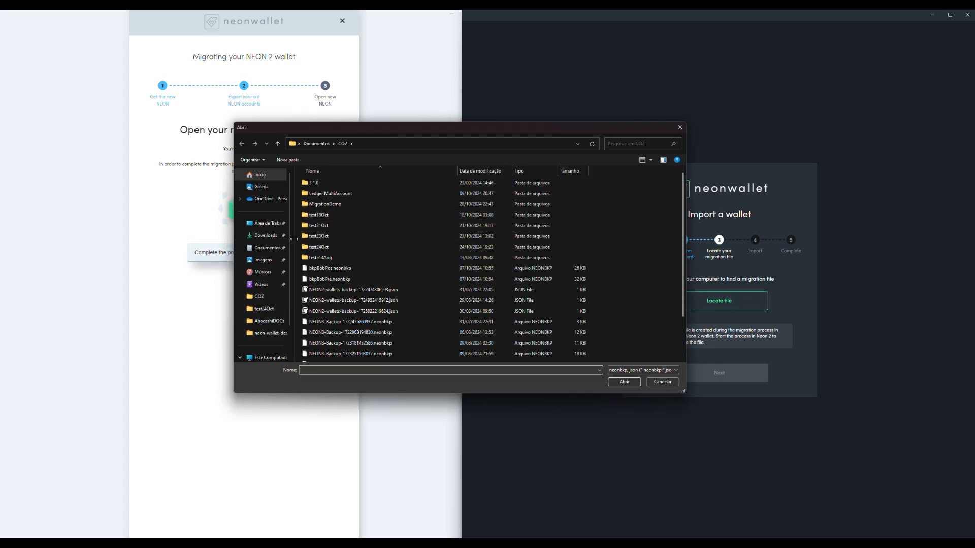
double_click(330, 204)
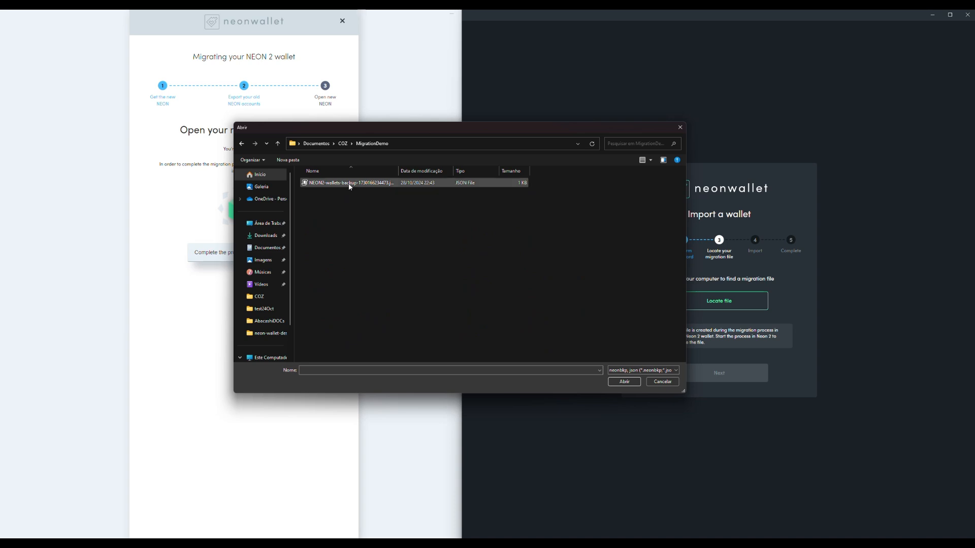
click(350, 185)
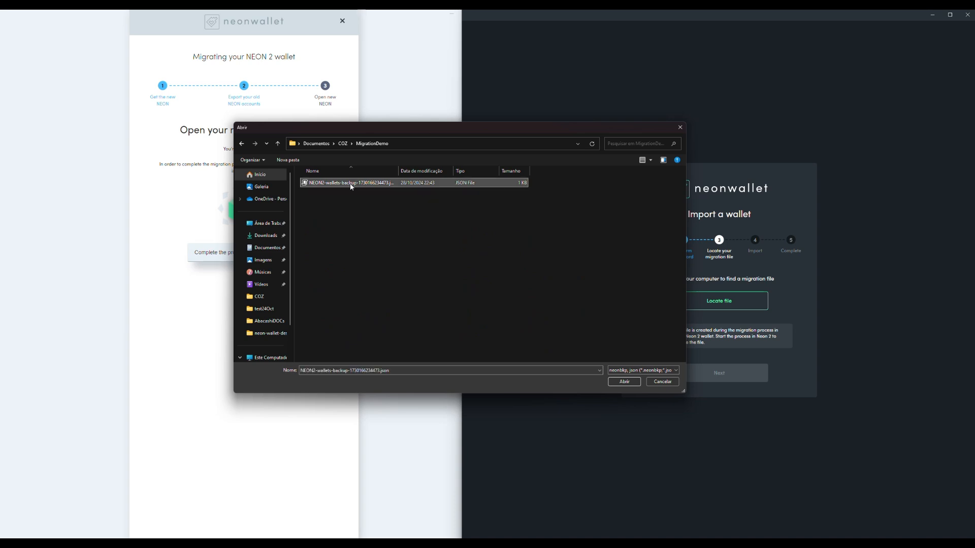
click(624, 381)
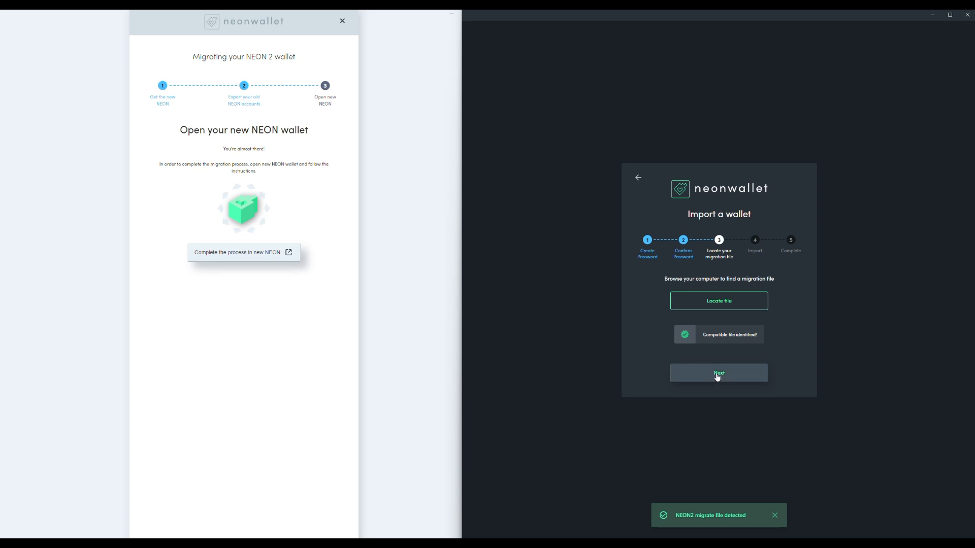
click(717, 376)
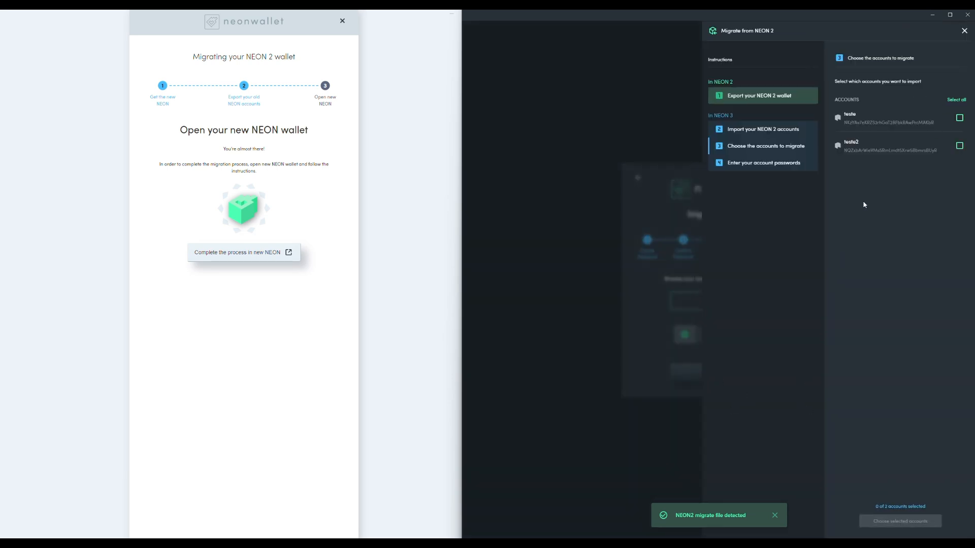
Step: Choose both accounts, teste and teste2, for migration and confirm the selection
click(959, 118)
click(959, 147)
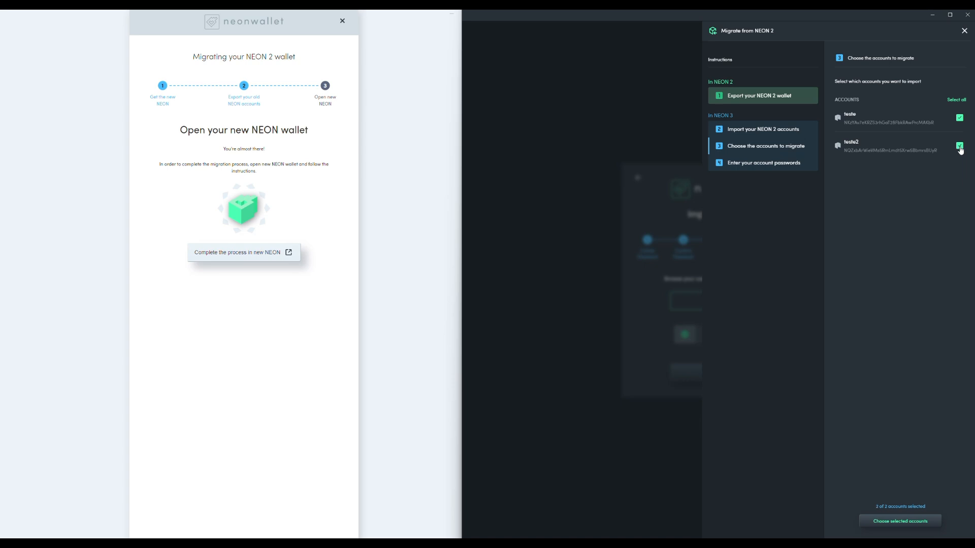
click(959, 146)
click(959, 147)
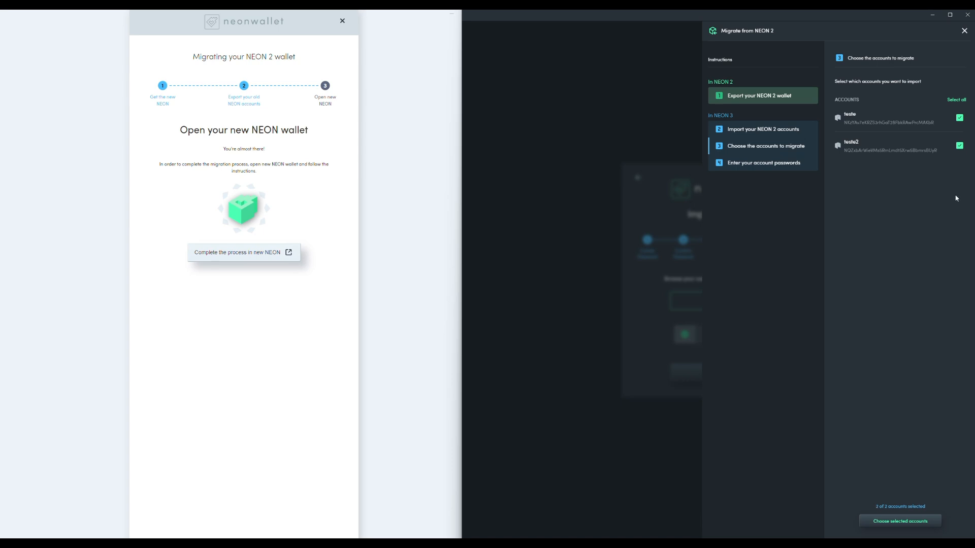
click(903, 521)
Step: Enter the account passwords for teste and teste2 and migrate both accounts
text(1)
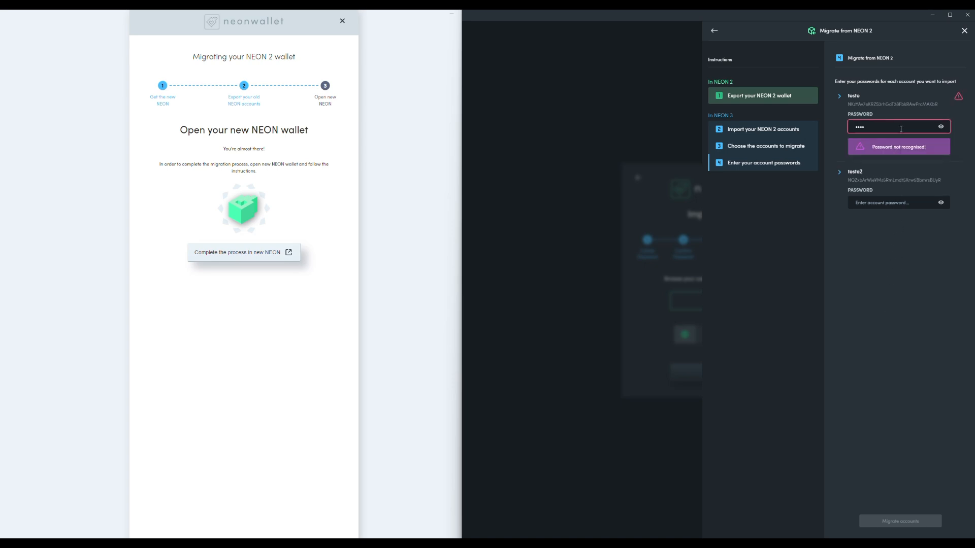
key(BackSpace)
key(BackSpace)
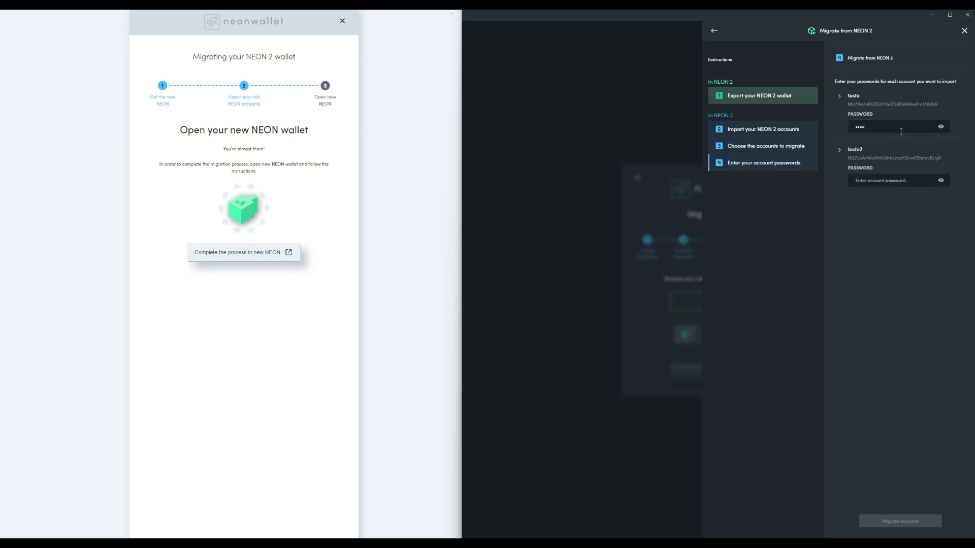
click(894, 178)
text(•••)
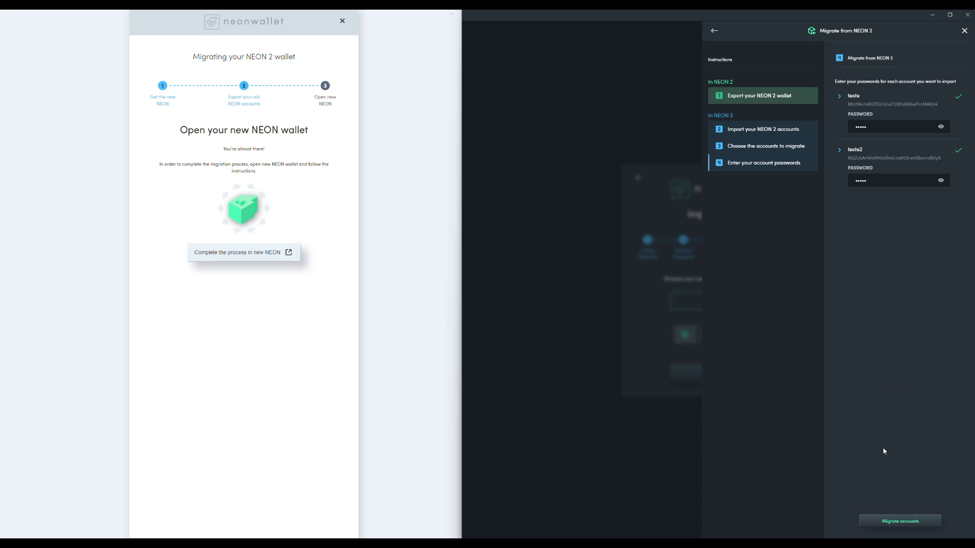
click(907, 524)
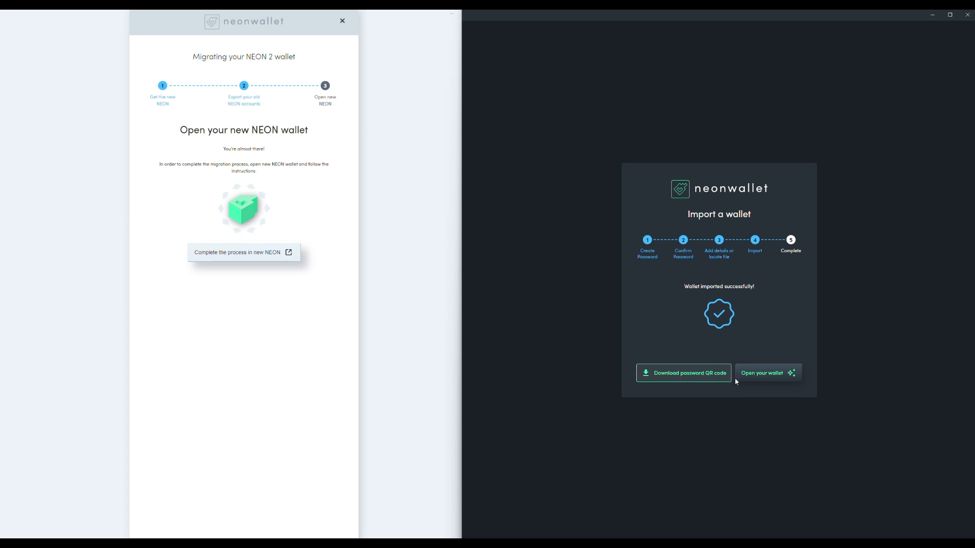
Step: Open the imported wallet and view the accounts of the Migrated Wallet
click(775, 376)
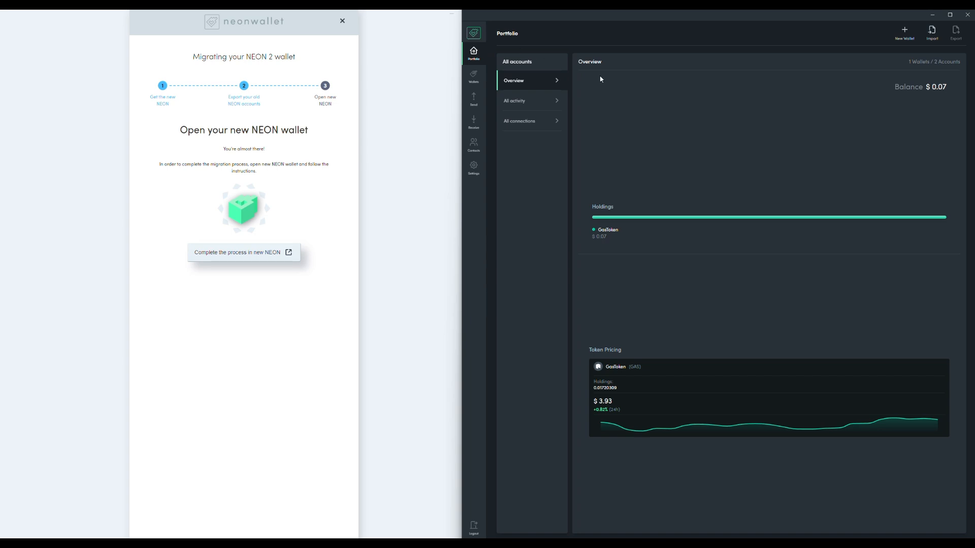
click(476, 80)
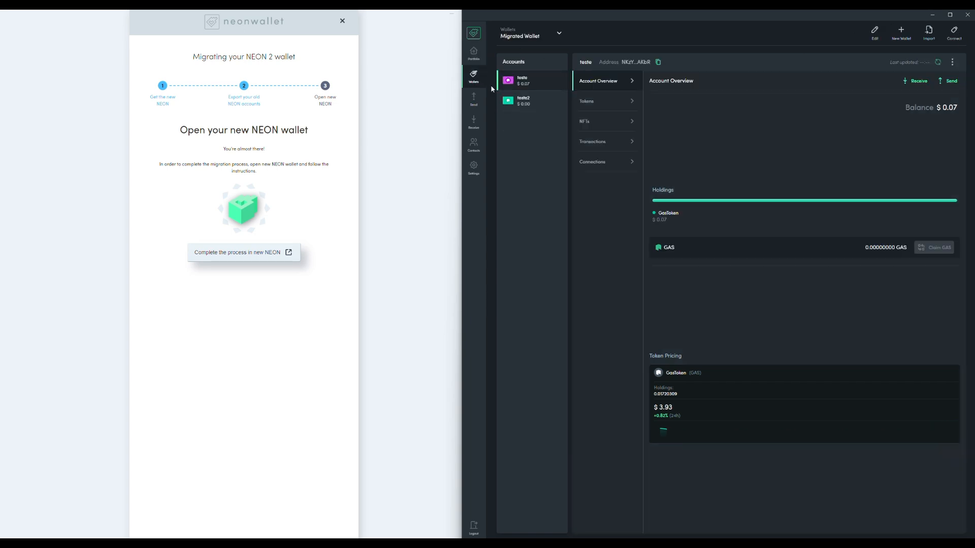
click(555, 37)
click(554, 38)
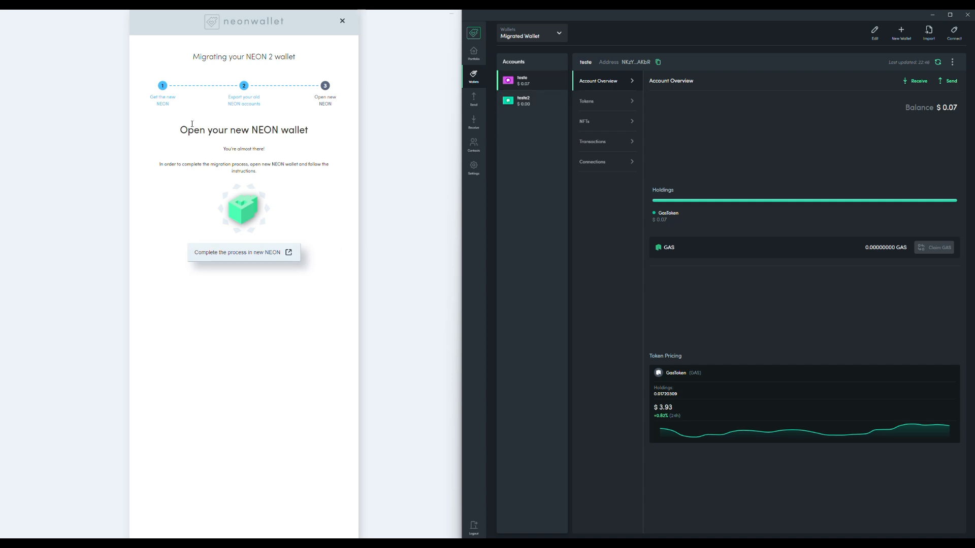
Step: Close the NEON 2 migration guide and compare its saved accounts with those in the Migrated Wallet
click(342, 21)
click(216, 298)
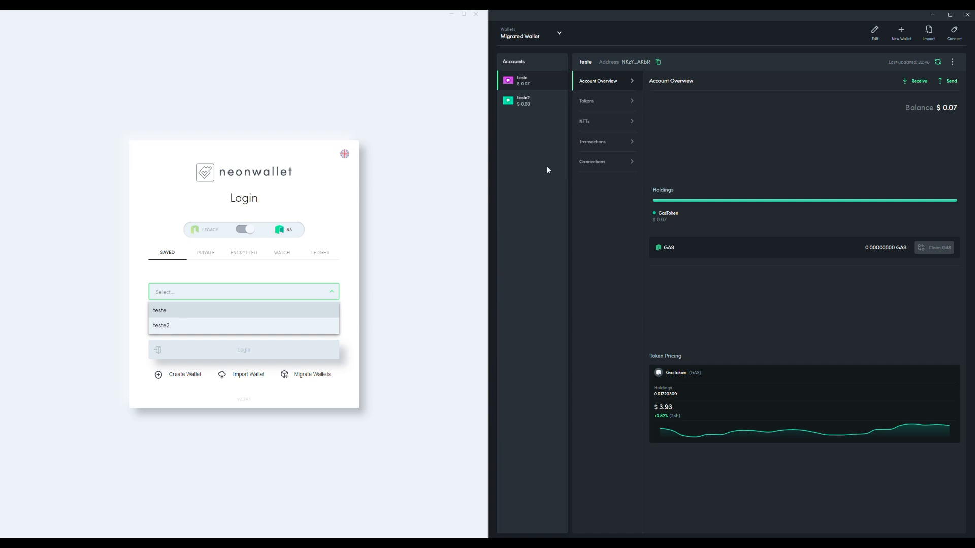
click(547, 153)
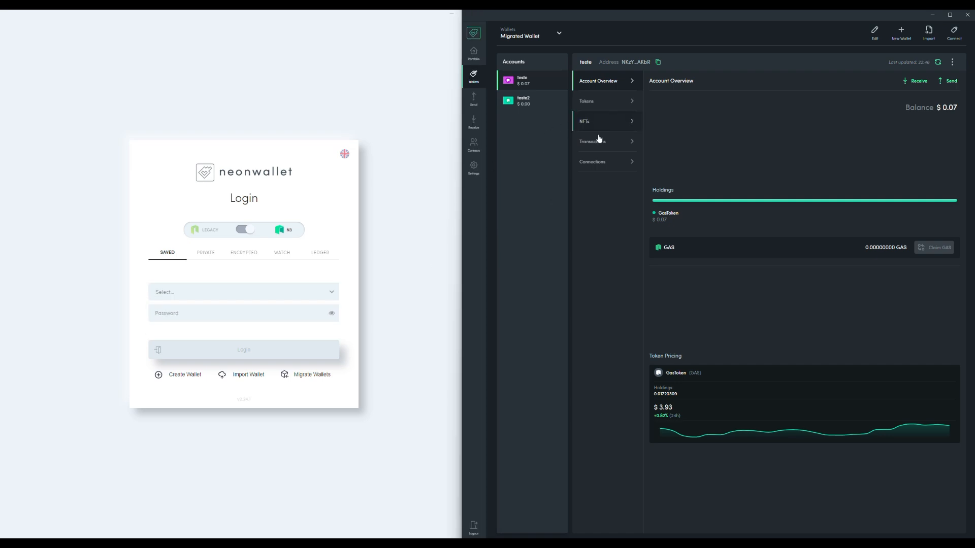
Step: Log in to the saved teste account in NEON 2 with the account password
click(279, 290)
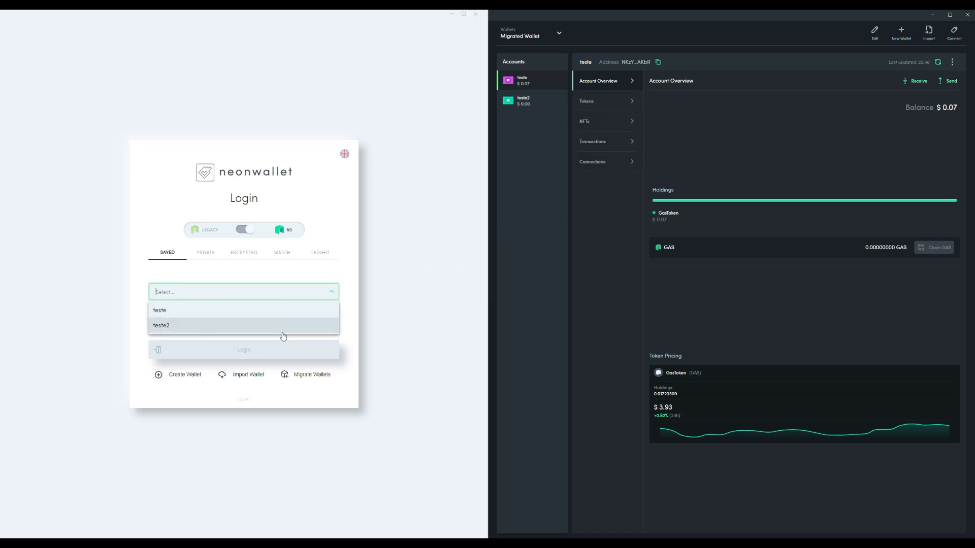
click(273, 311)
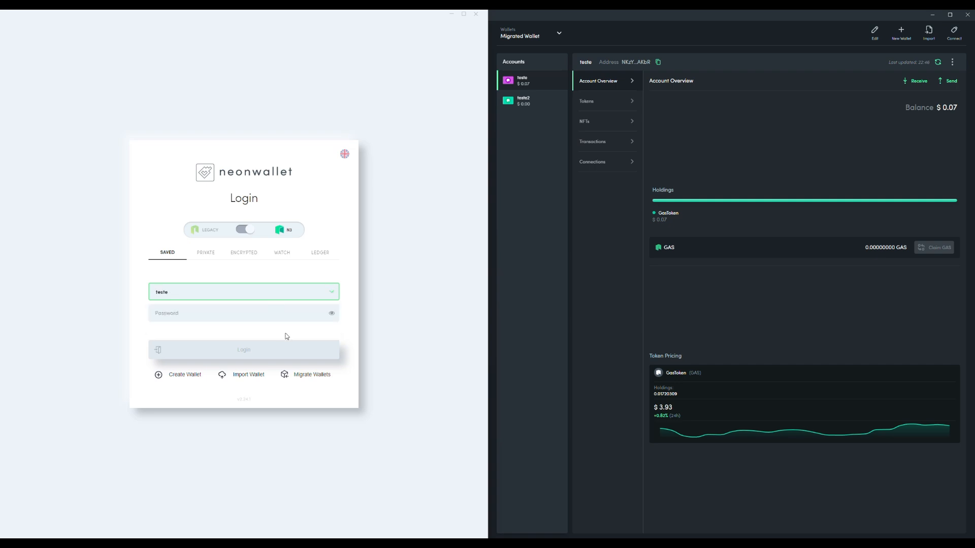
click(254, 314)
text(12345)
click(254, 350)
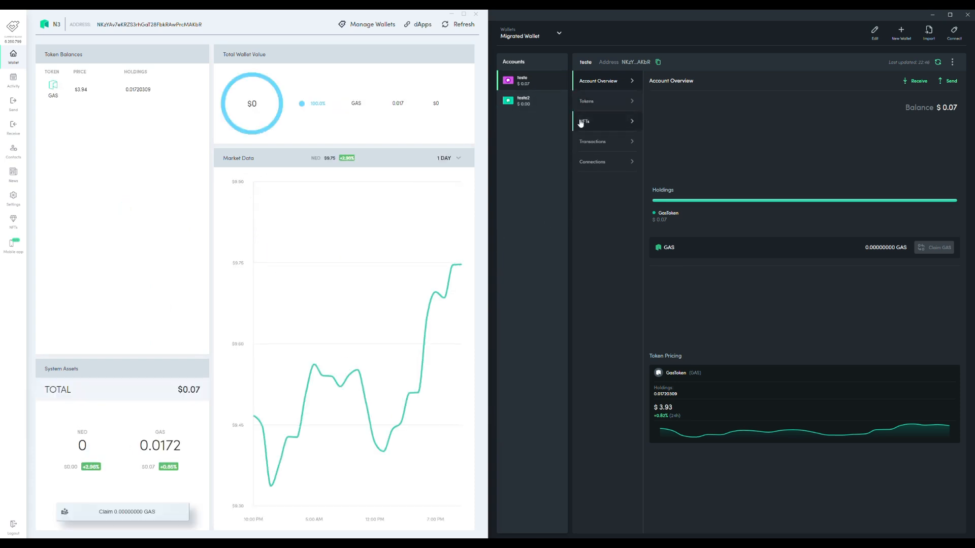
Step: View the tokens of teste in the Migrated Wallet and compare them with the NEON 2 token balances
click(611, 104)
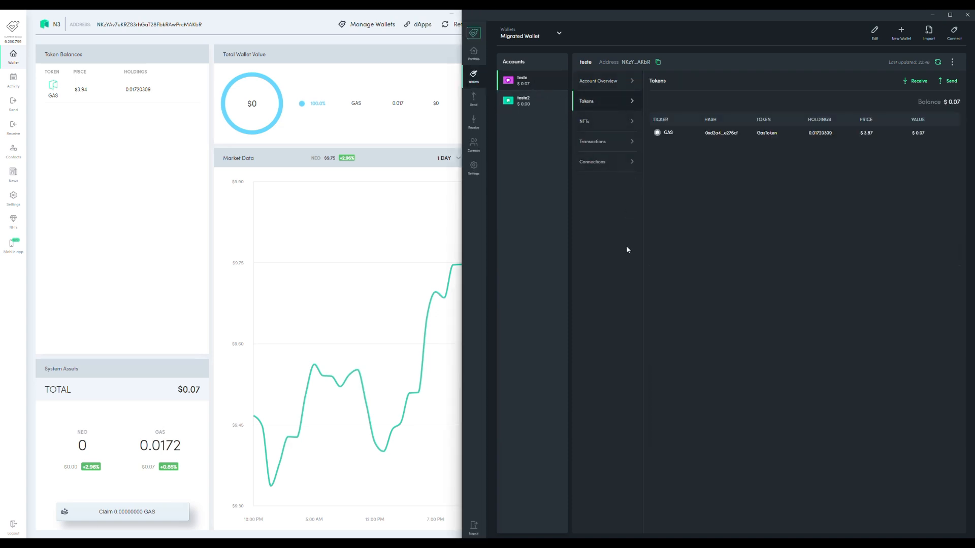
click(114, 190)
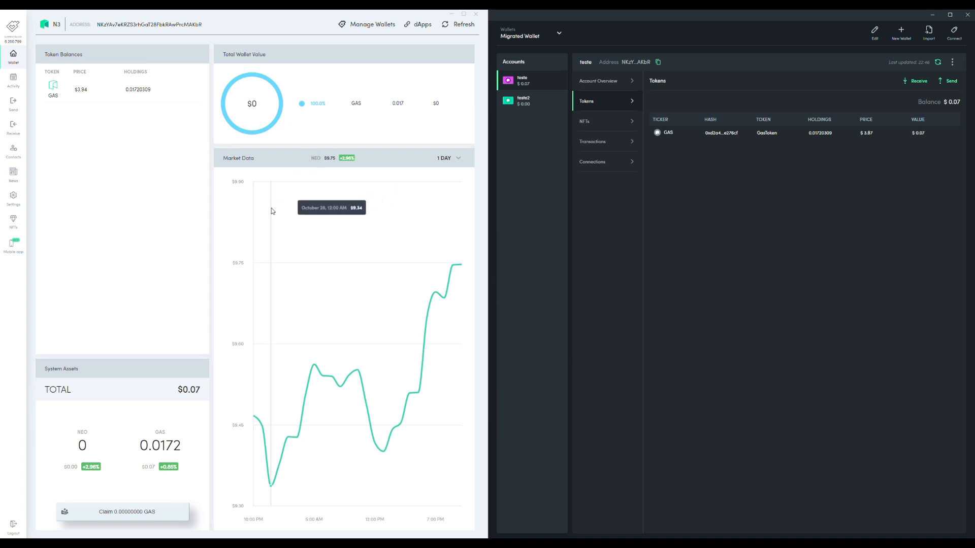
click(561, 233)
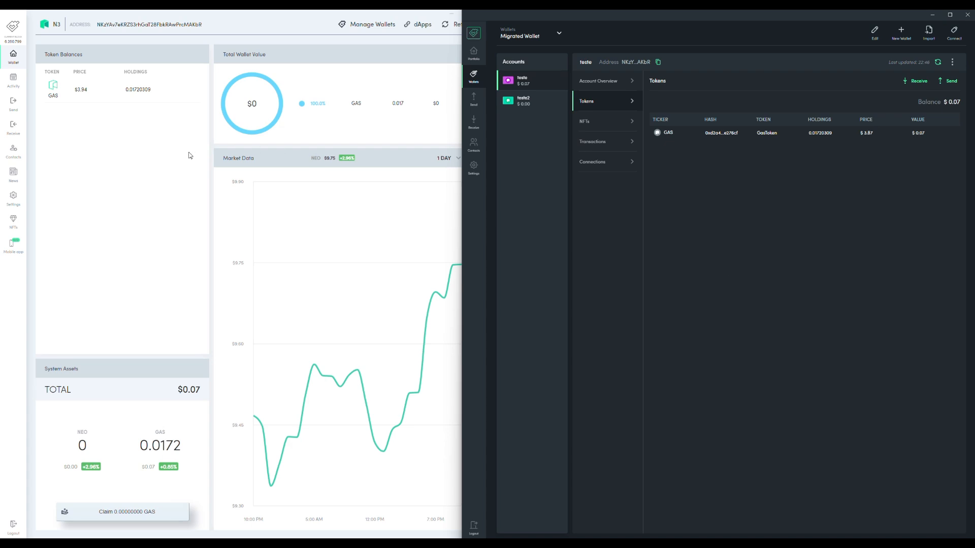
click(200, 123)
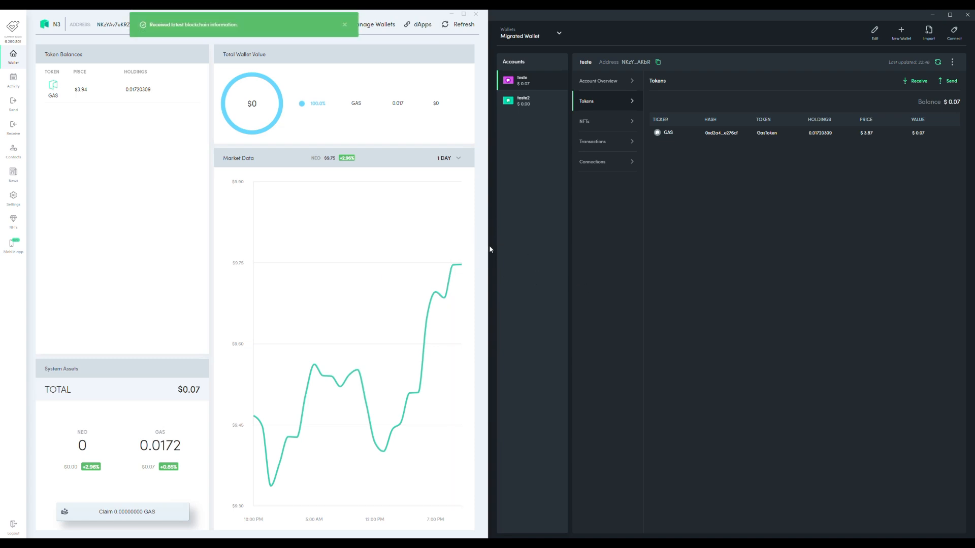
click(534, 258)
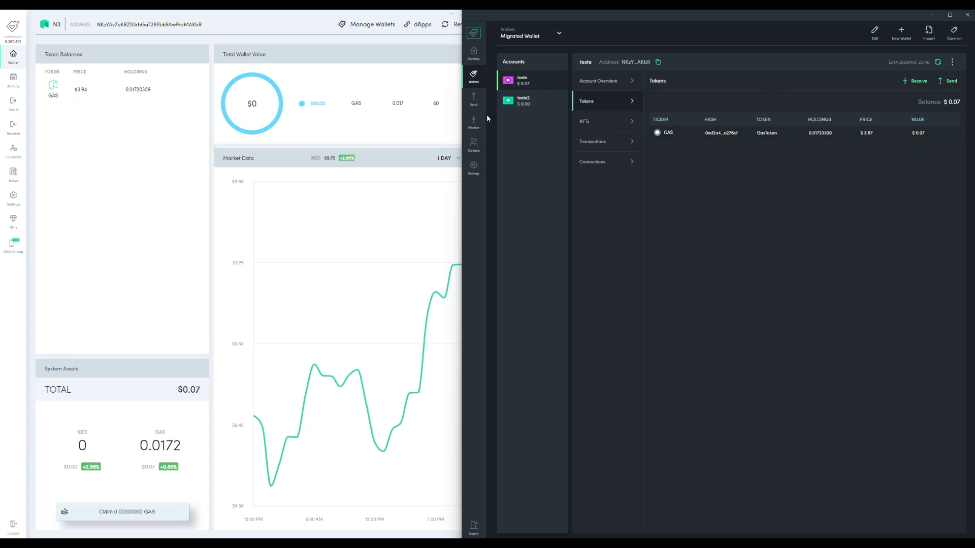
Step: Check the teste2 account, return to the teste overview in the Migrated Wallet, and compare it with the NEON 2 account
click(540, 105)
click(531, 82)
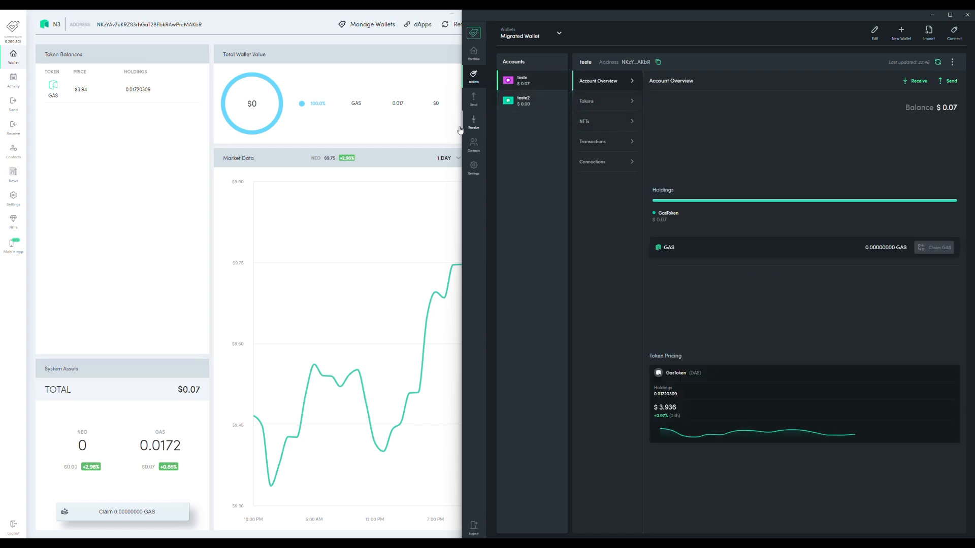
click(164, 218)
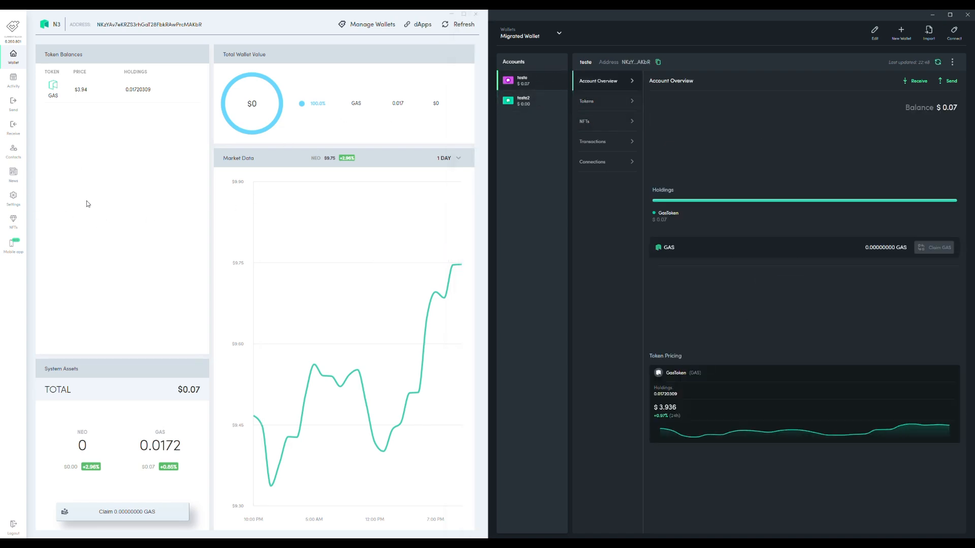
Step: Check which additional account actions are available for teste in the Migrated Wallet
click(558, 111)
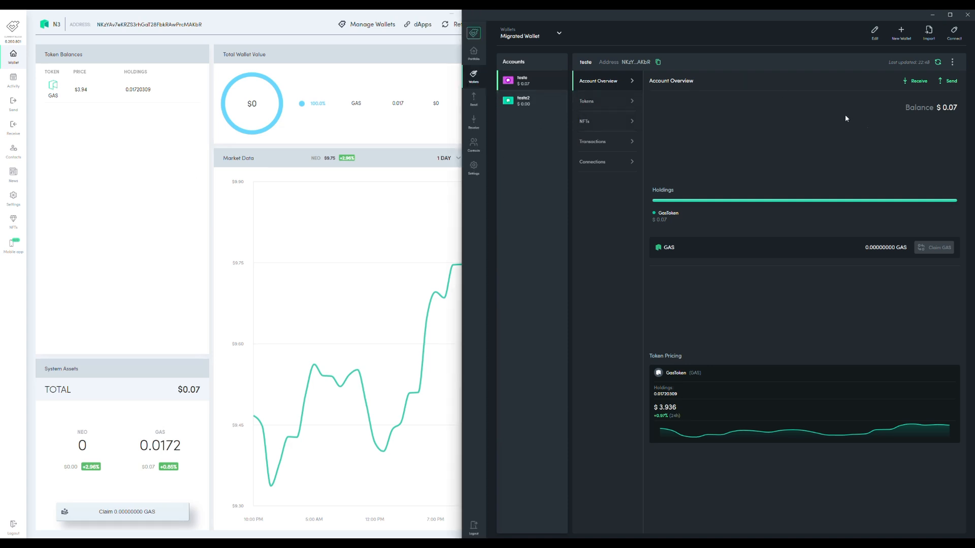
click(952, 61)
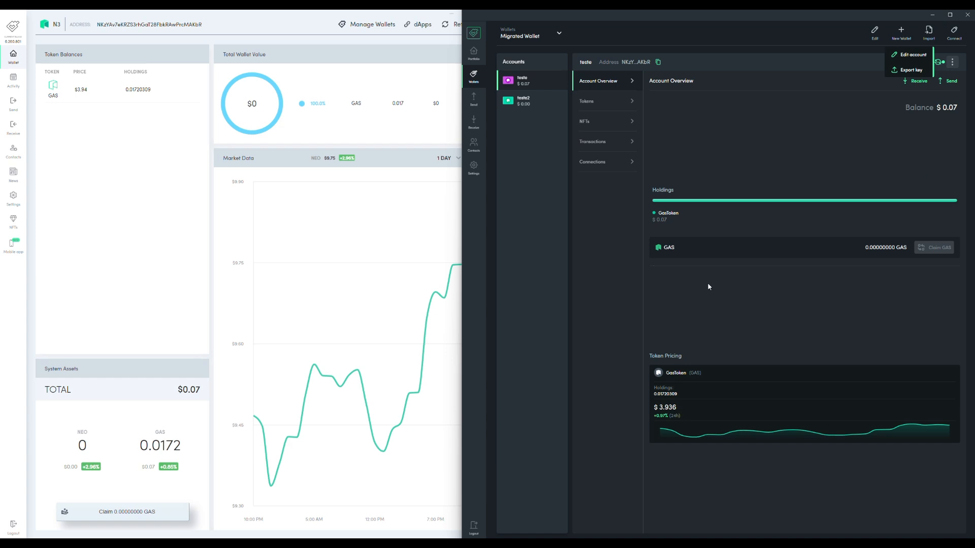
click(530, 223)
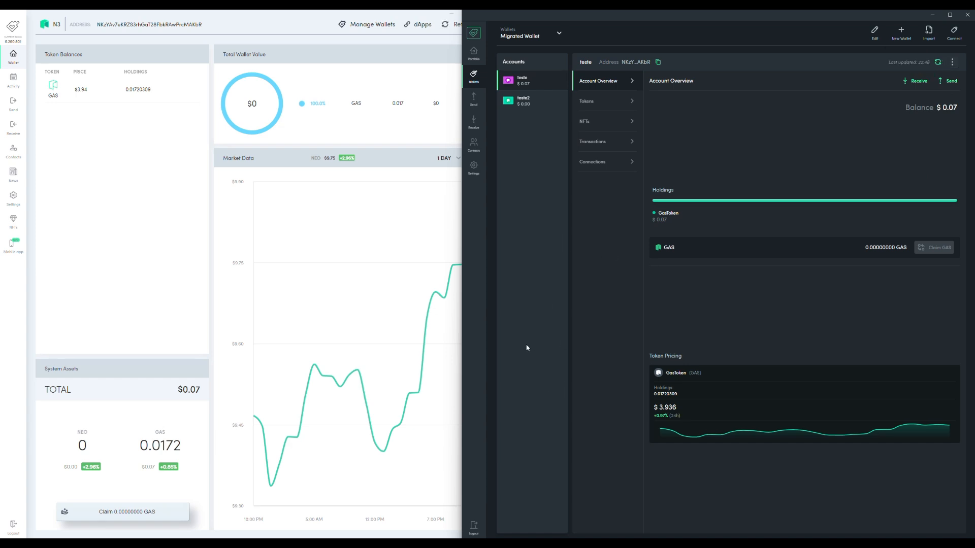